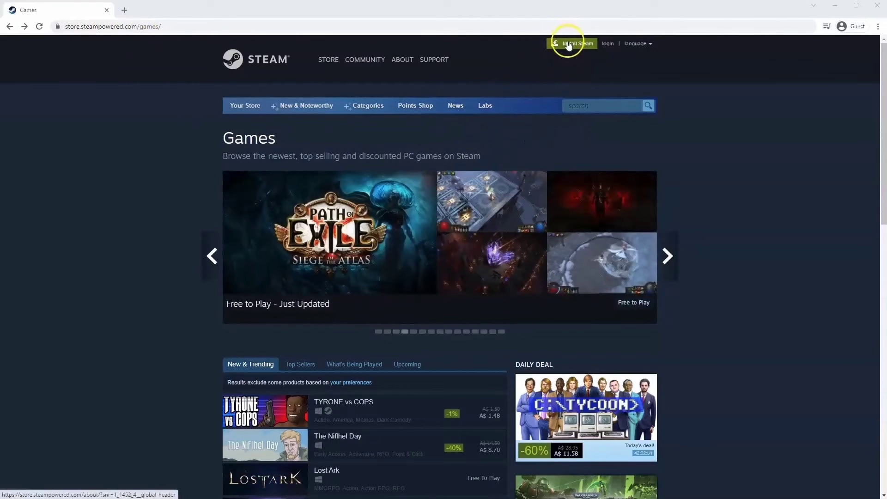
Go from the Steam Games store page to the Install Steam page via the header link
click(570, 47)
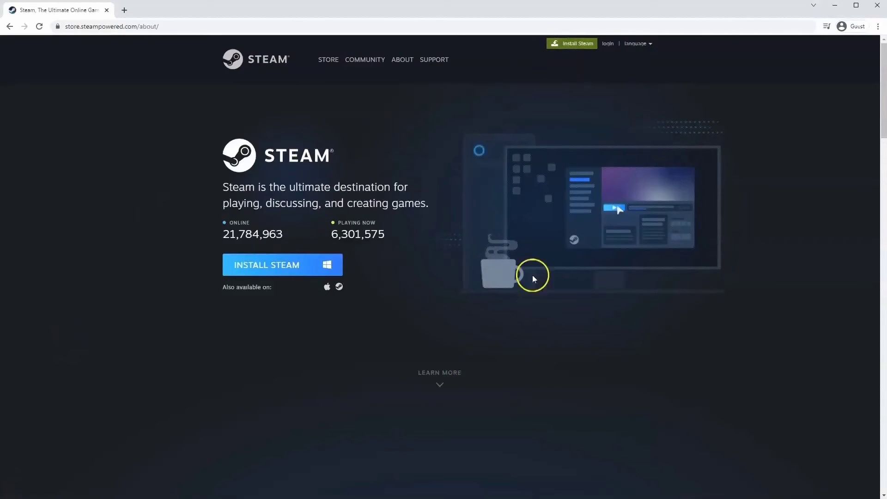
Download SteamSetup.exe and launch it from the download bar to start Steam Setup
click(271, 264)
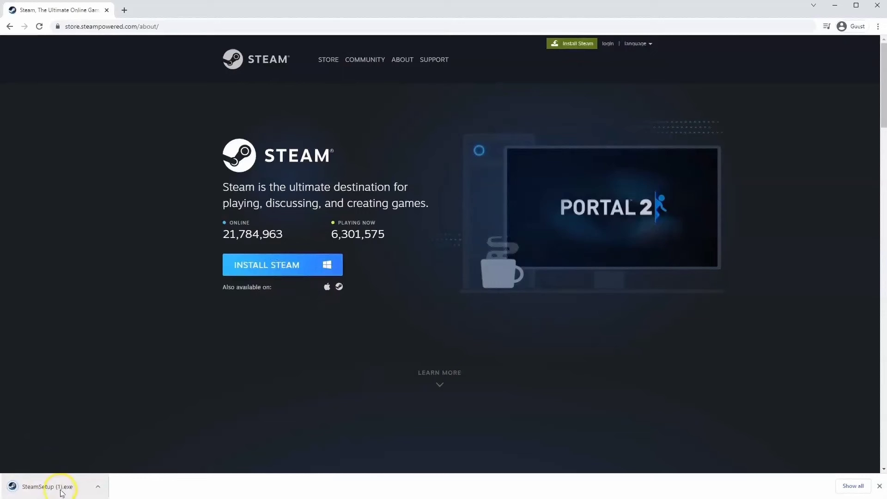
click(56, 492)
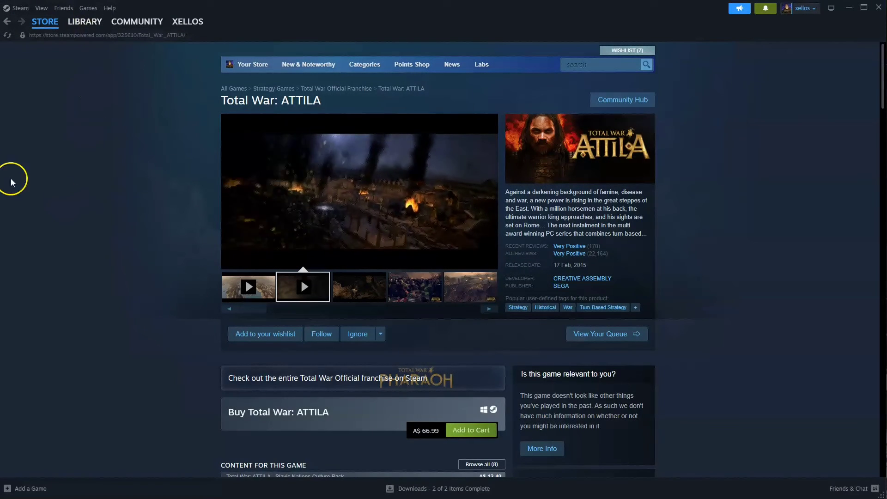
Search the Steam store for 'Total War: ATTILA' and open the game's store page
click(46, 26)
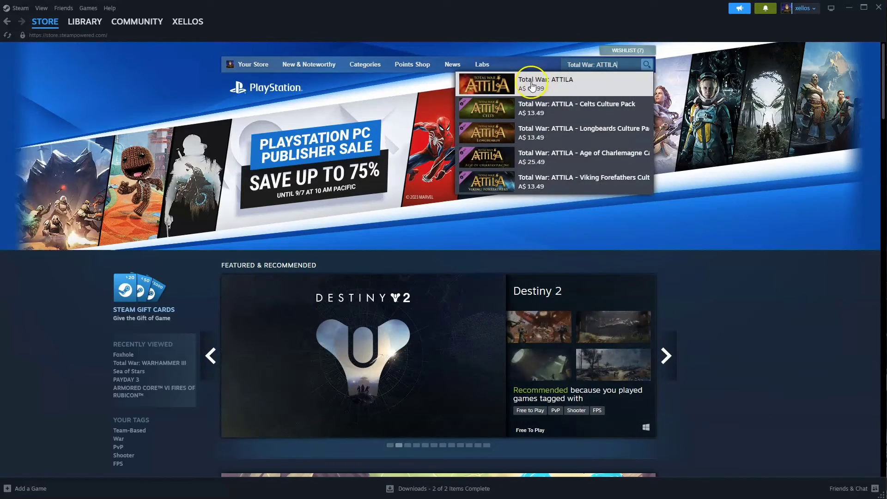
click(530, 84)
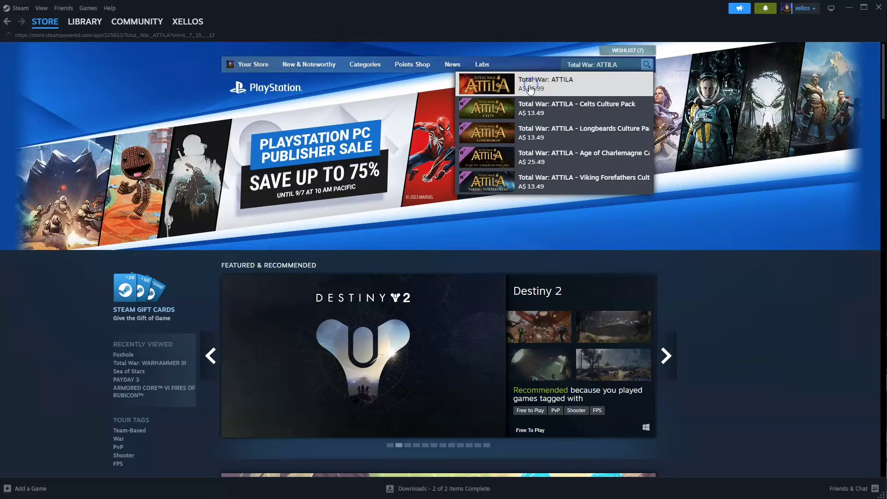
scroll(444, 251, down, 2)
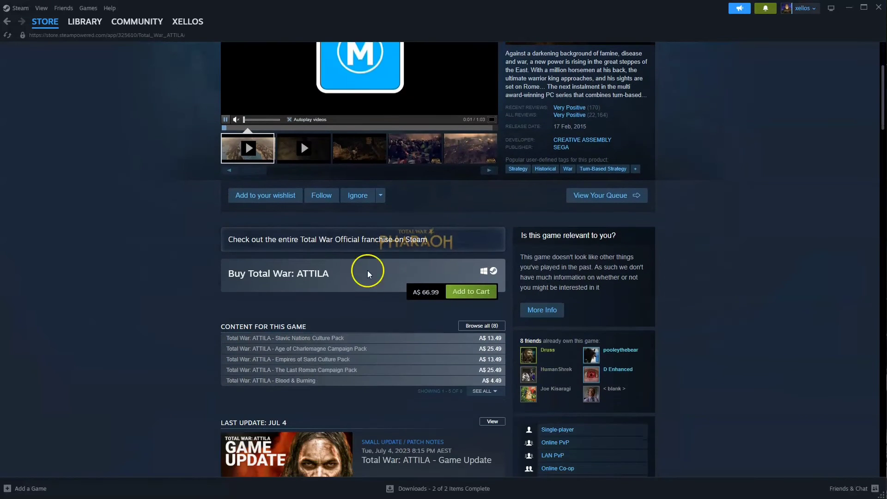
Add Total War: ATTILA to the Steam shopping cart from its purchase section
click(462, 291)
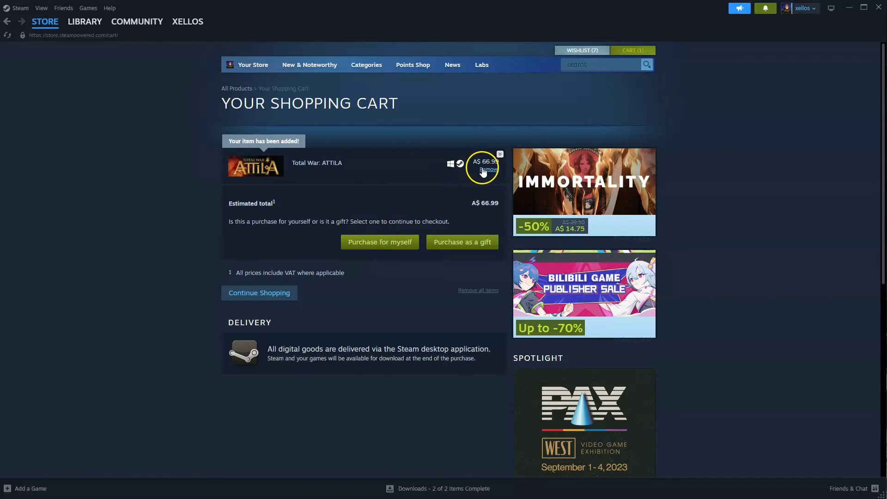
Search the Steam library by name for 'Total War: ATTILA', finding no matching games
click(85, 21)
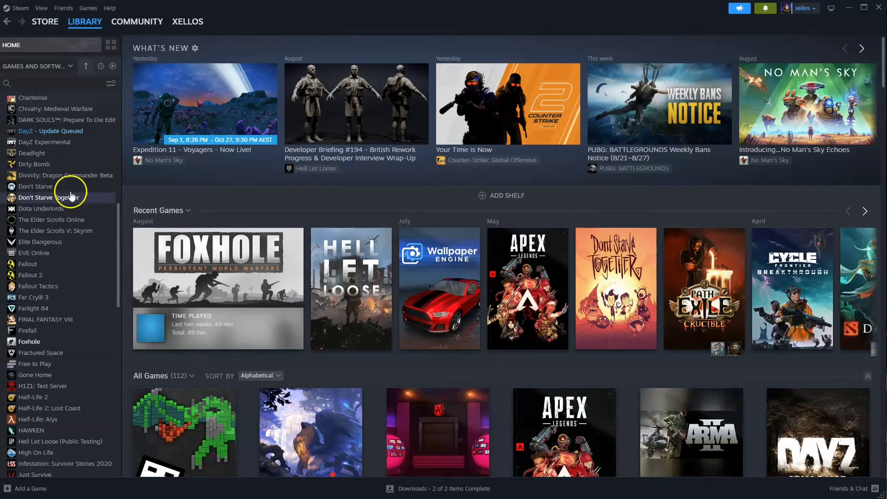
scroll(28, 87, down, 3)
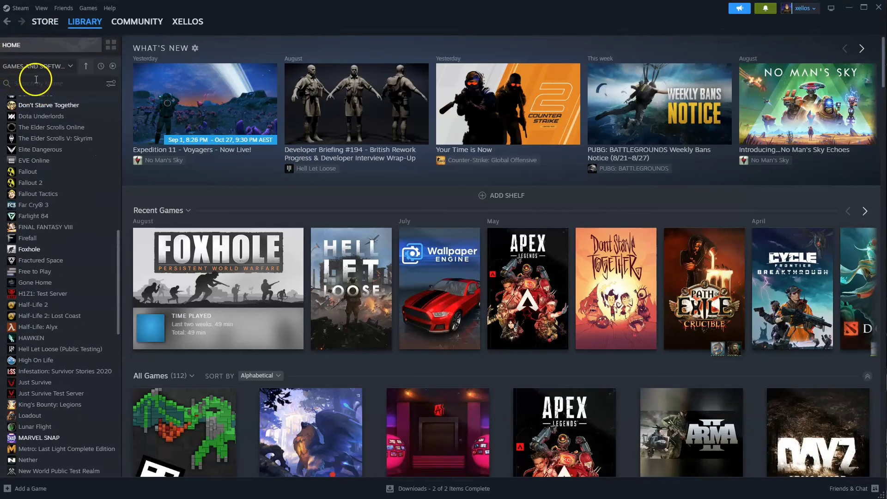
click(42, 83)
text(Total War: ATTILA)
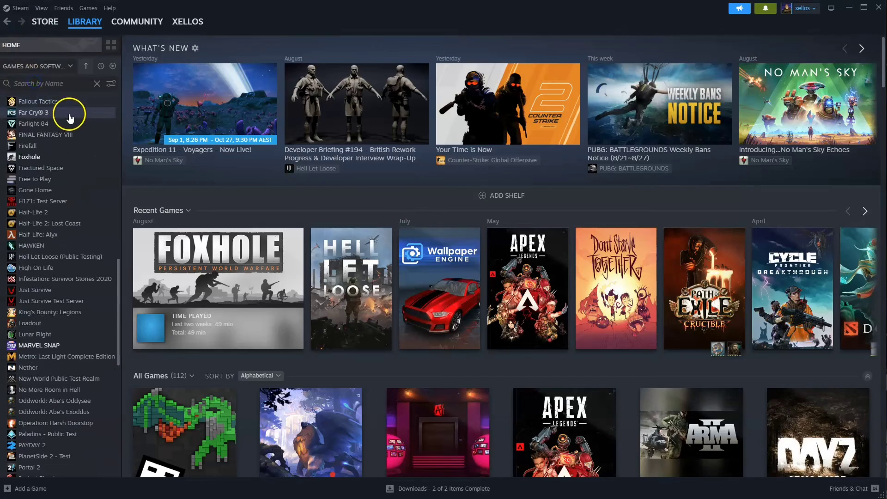